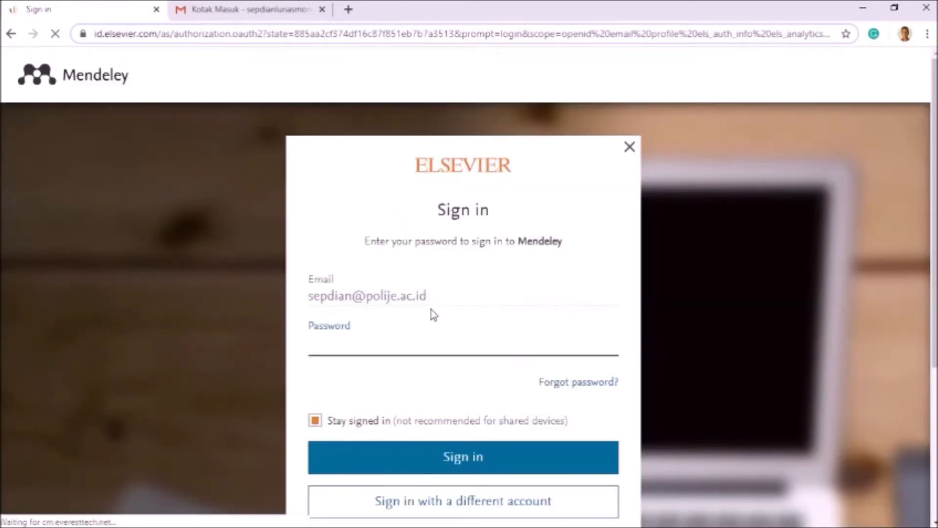
Step: Switch to a different account's e-mail address, continue, and enter the user's given name on the Register form
scroll(496, 381, "down", 2)
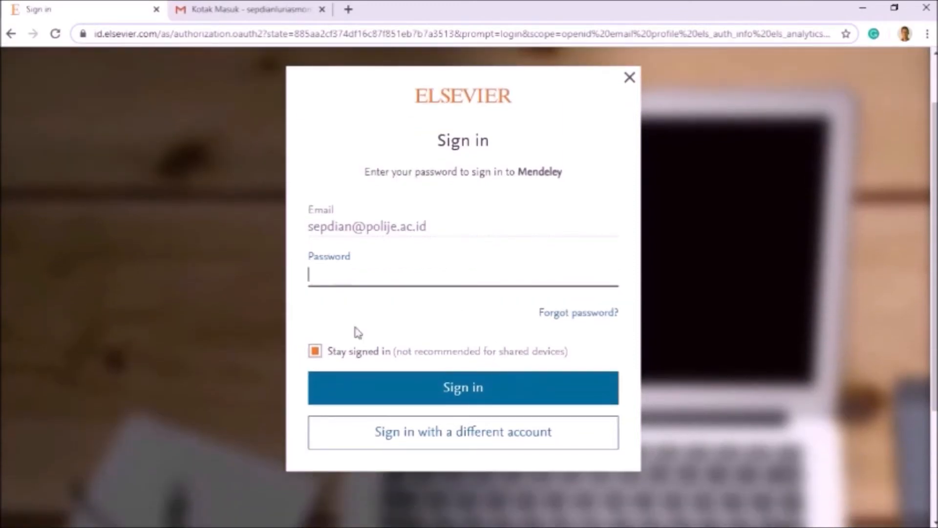
left_click(464, 436)
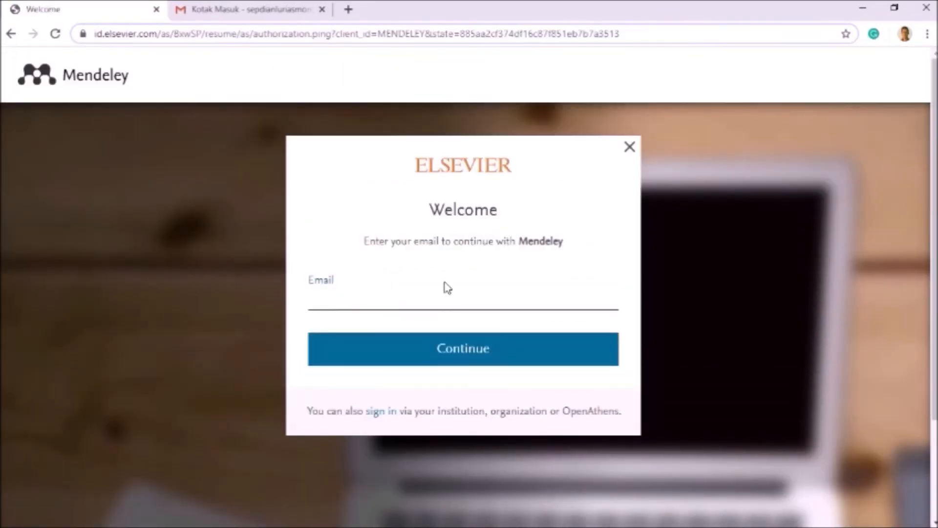
left_click(437, 294)
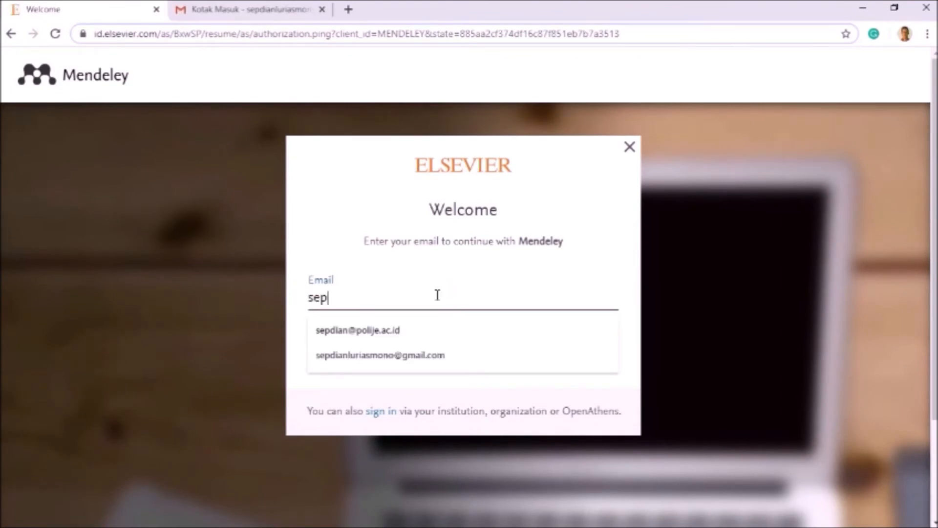
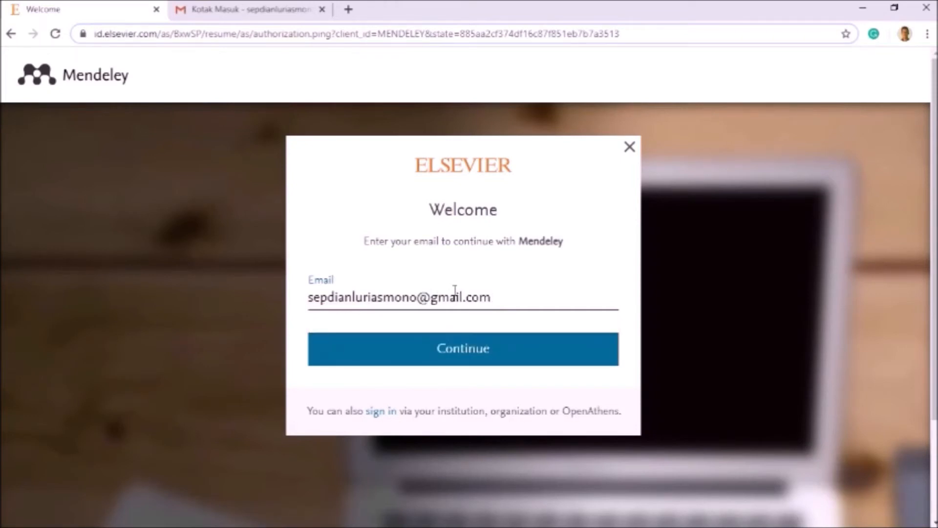
left_click(473, 348)
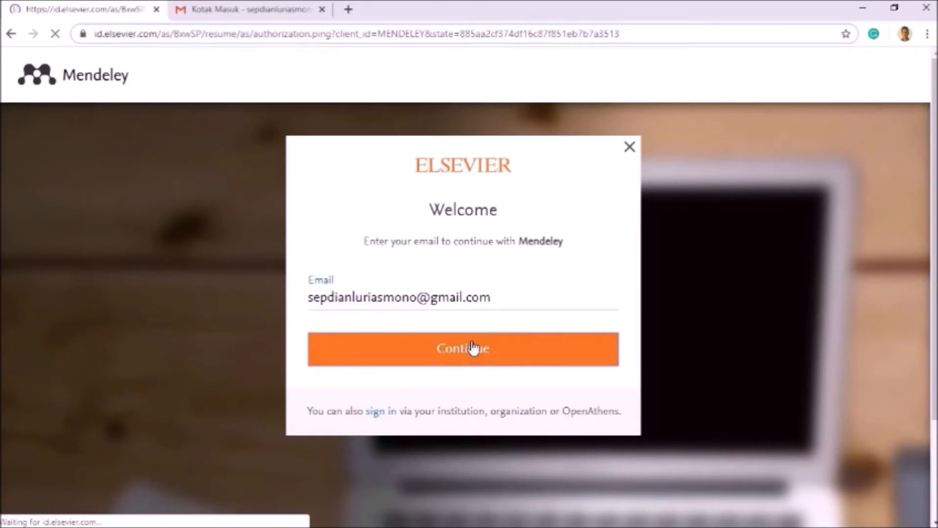
scroll(469, 342, "down", 2)
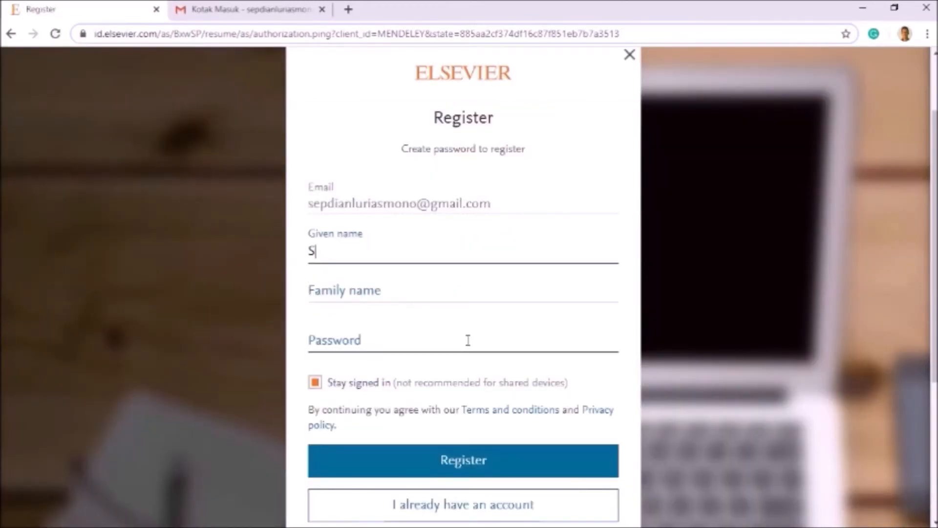
Step: Fill in the user's family name and password and submit the Elsevier registration
left_click(428, 296)
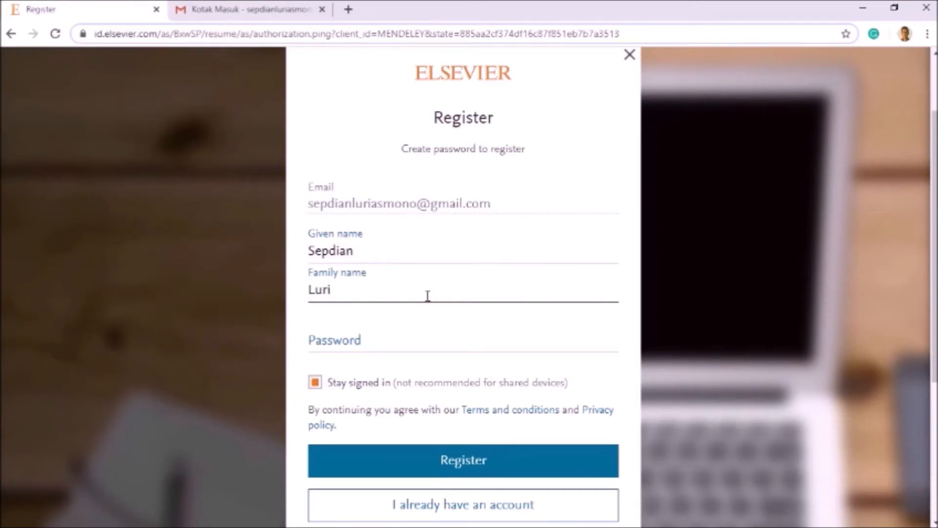
scroll(433, 296, "down", 1)
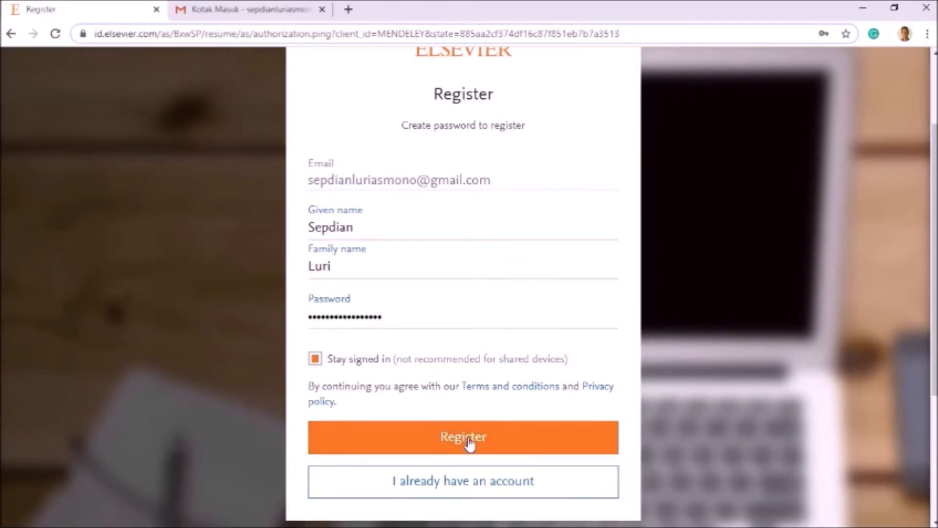
left_click(468, 440)
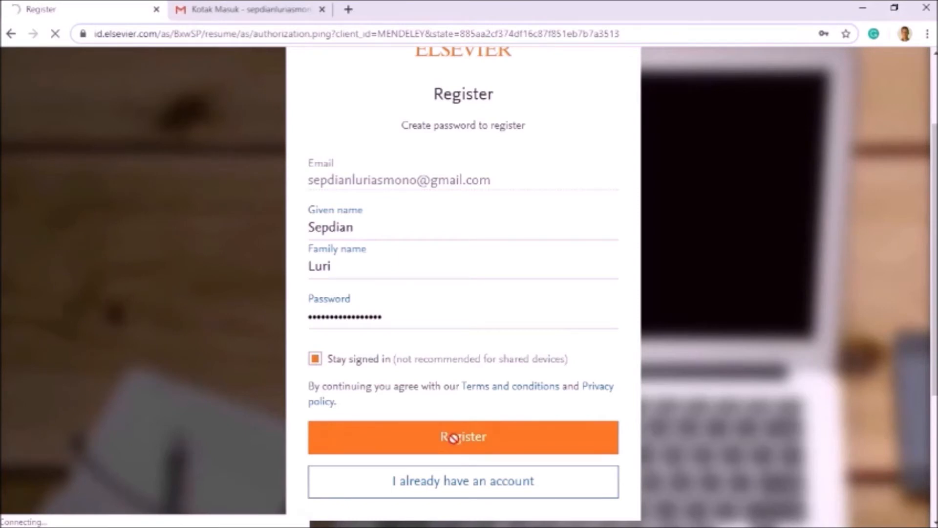
left_click(461, 437)
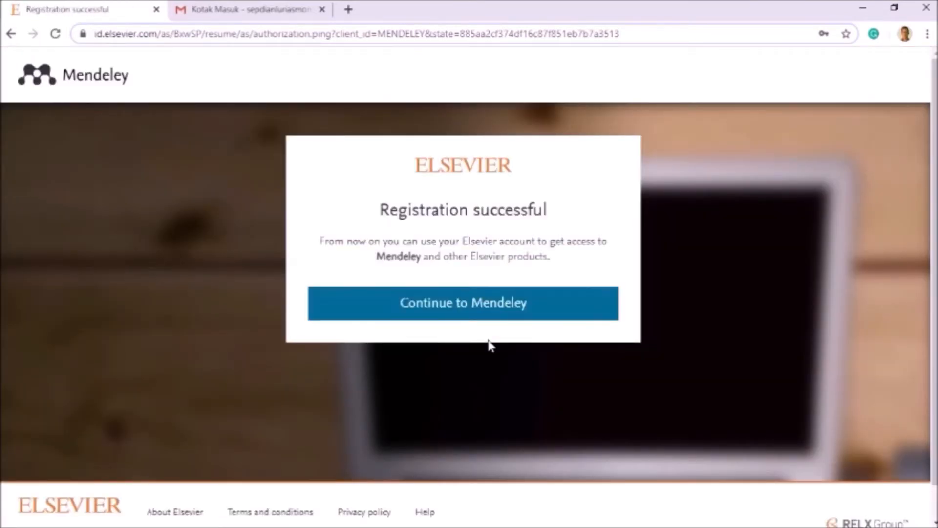
Step: Continue to Mendeley and set role Student > Bachelor and field Agricultural and Biological Sciences
left_click(441, 317)
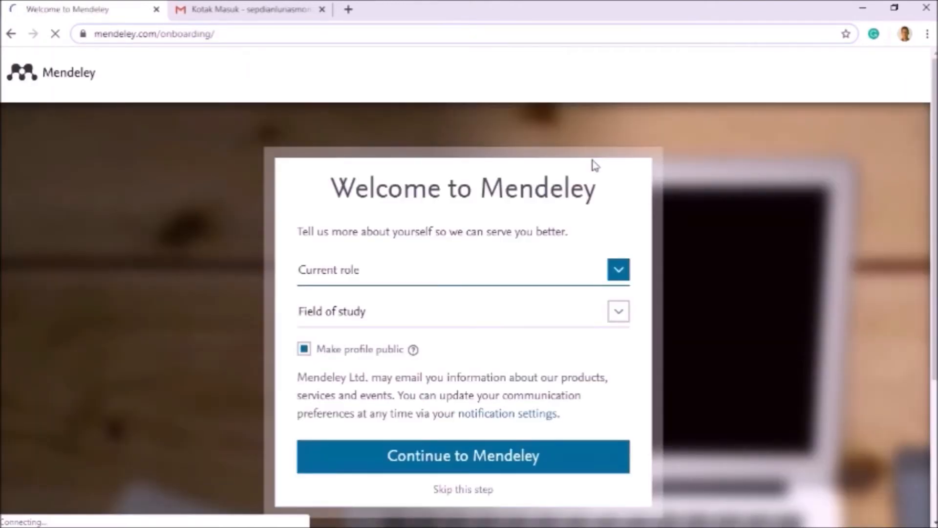
left_click(604, 270)
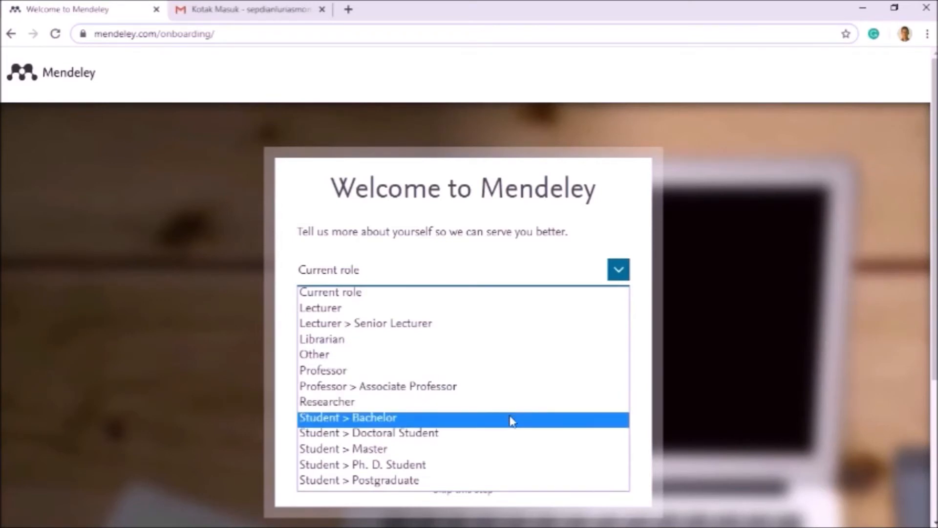
left_click(421, 421)
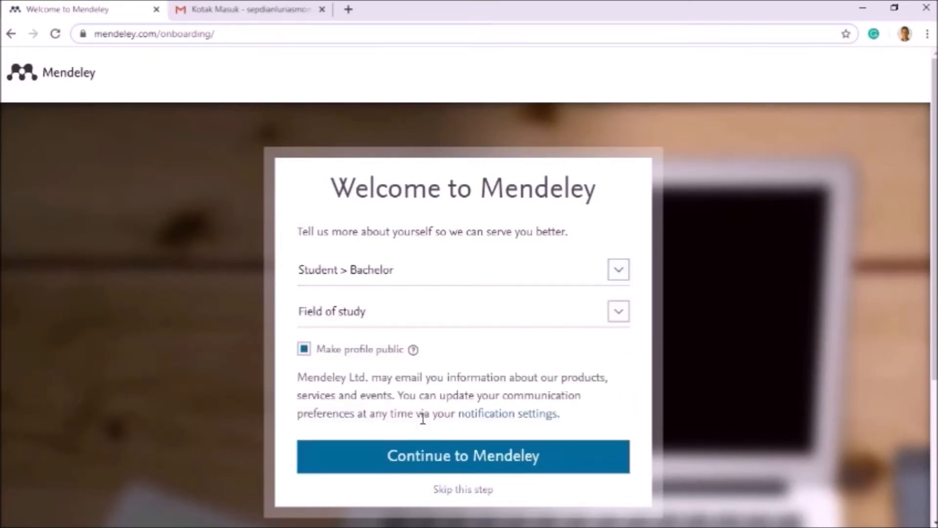
left_click(486, 320)
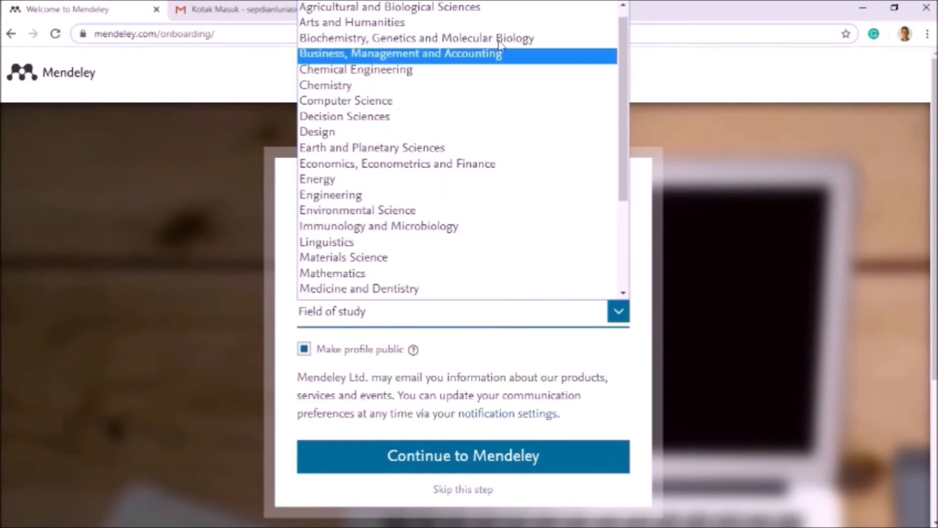
left_click(501, 12)
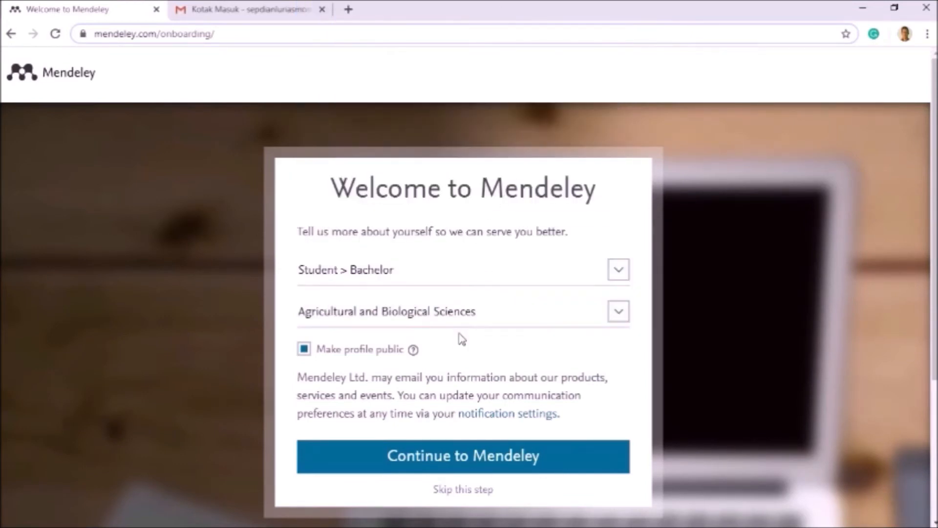
scroll(451, 350, "down", 1)
scroll(451, 351, "down", 1)
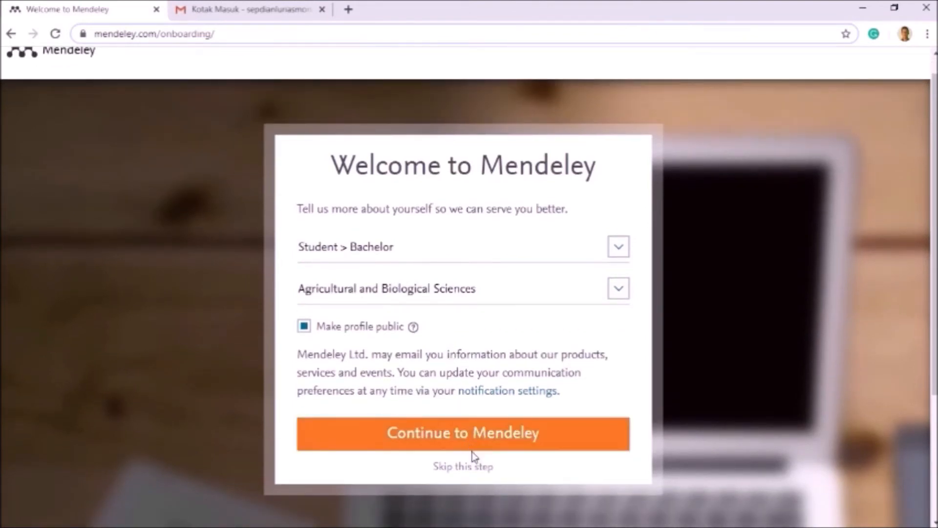
Step: Finish profile setup and download the Mendeley-Desktop-1.19.4-win32.exe installer for Windows
left_click(482, 440)
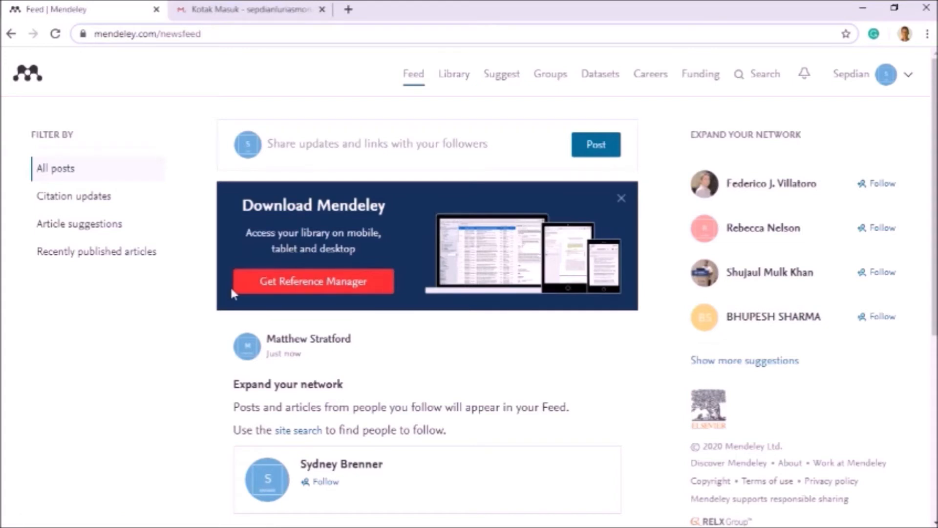
left_click(249, 281)
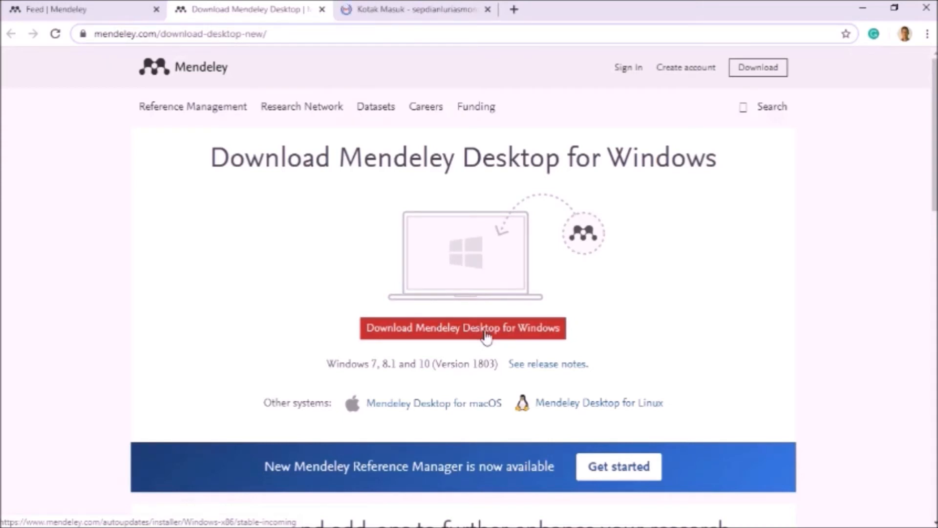
left_click(486, 335)
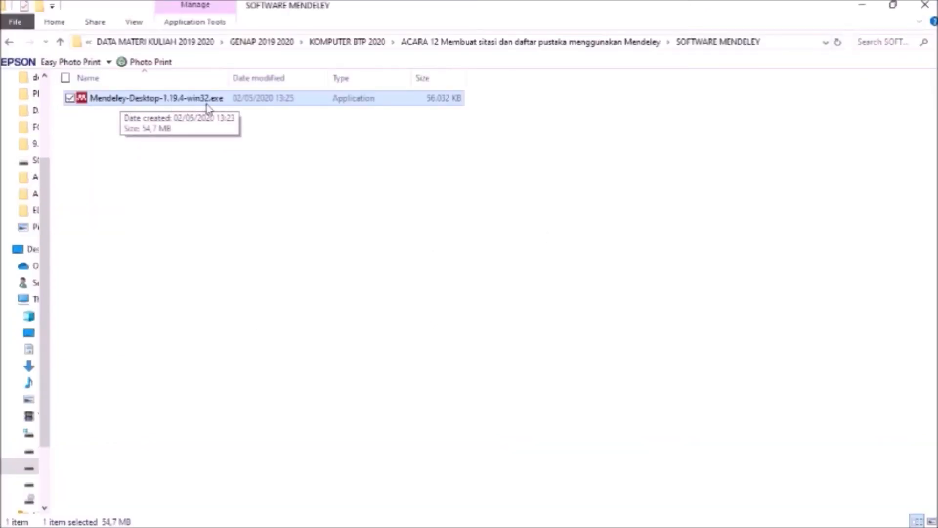
Step: Run Mendeley-Desktop-1.19.4-win32.exe, accept the licence and install to the default folder
double_click(181, 100)
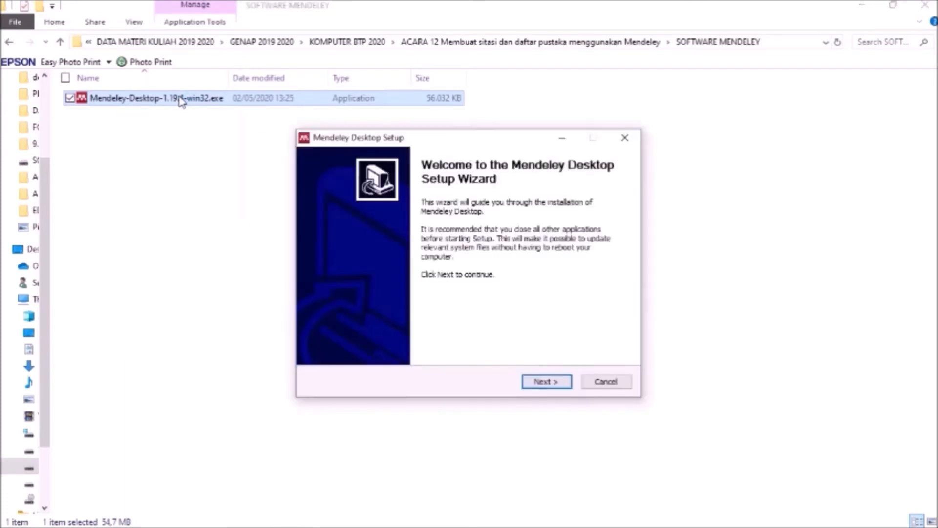
left_click(559, 381)
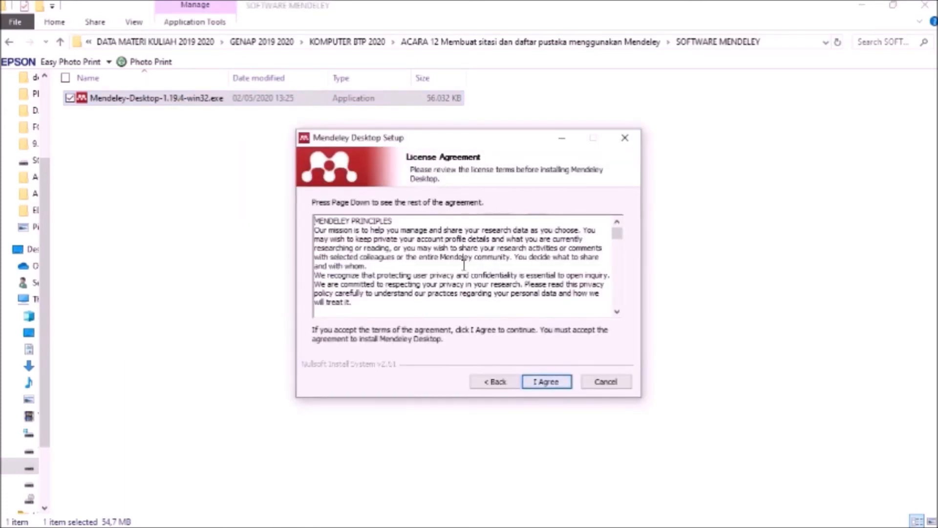
scroll(574, 291, "down", 2)
scroll(582, 289, "down", 4)
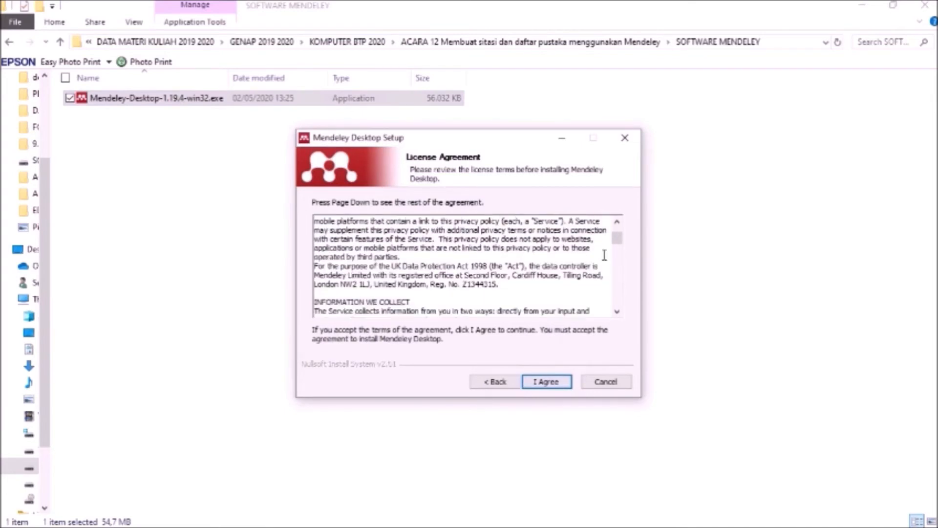
left_click(555, 381)
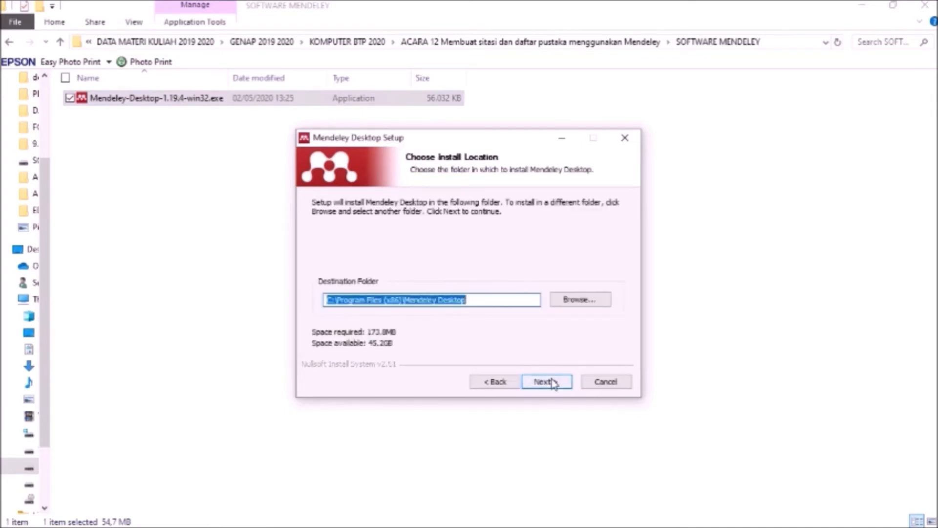
left_click(554, 383)
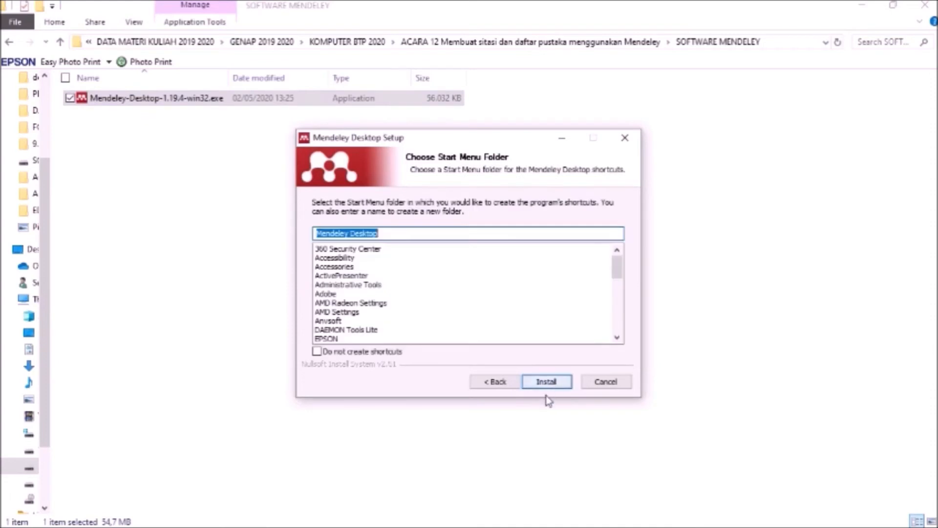
left_click(570, 382)
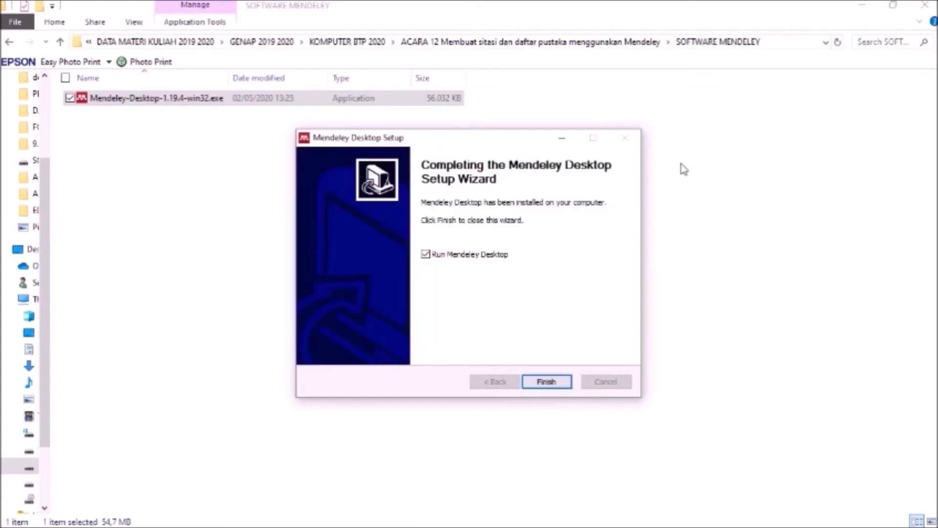
left_click(547, 382)
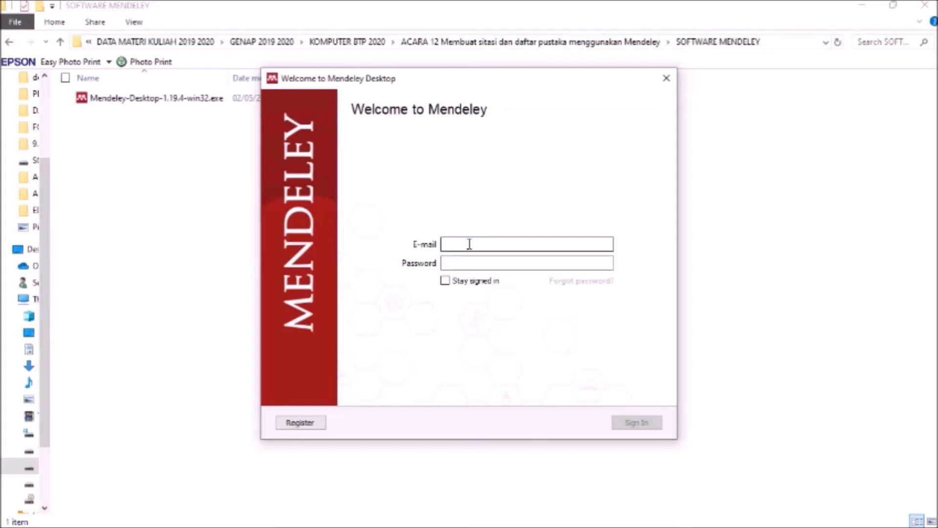
Step: Sign in to Mendeley Desktop with the account's e-mail address and password
left_click(474, 263)
type("****************")
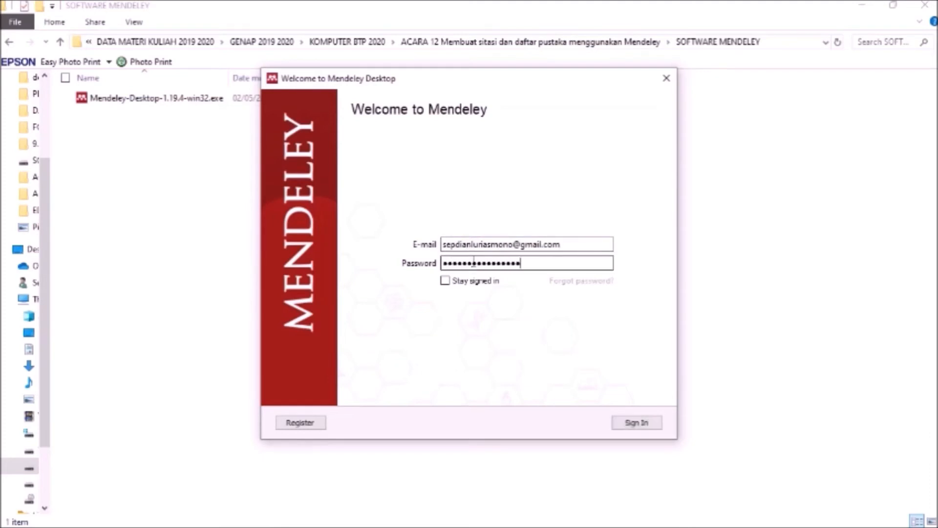
left_click(624, 422)
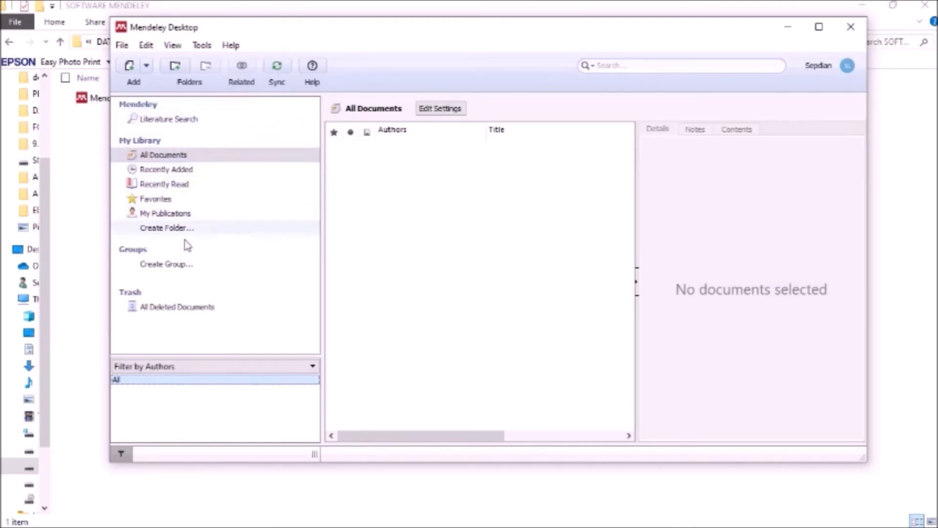
left_click_drag(376, 40, 405, 41)
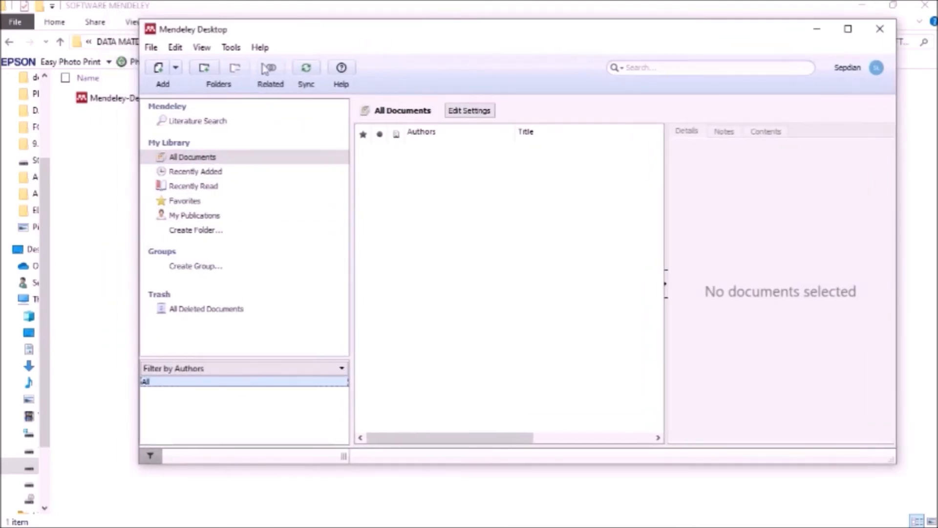
left_click(176, 68)
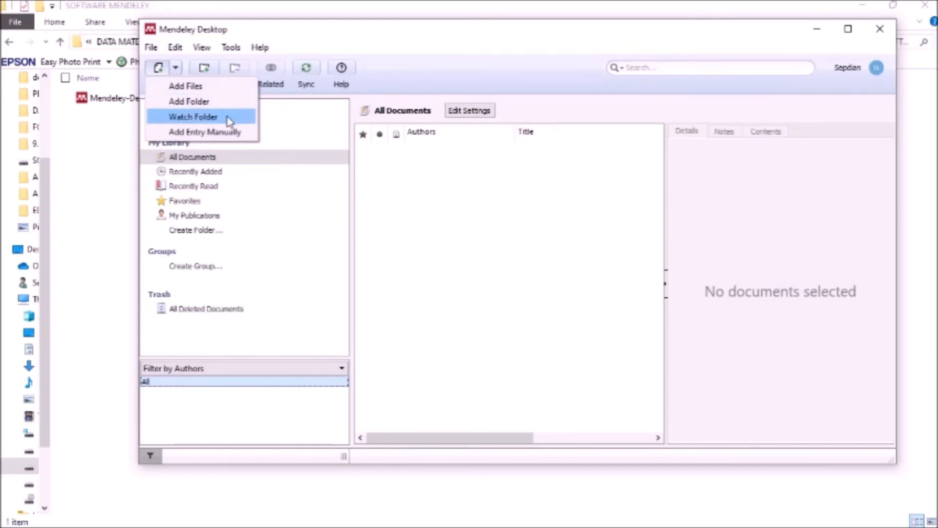
left_click(306, 207)
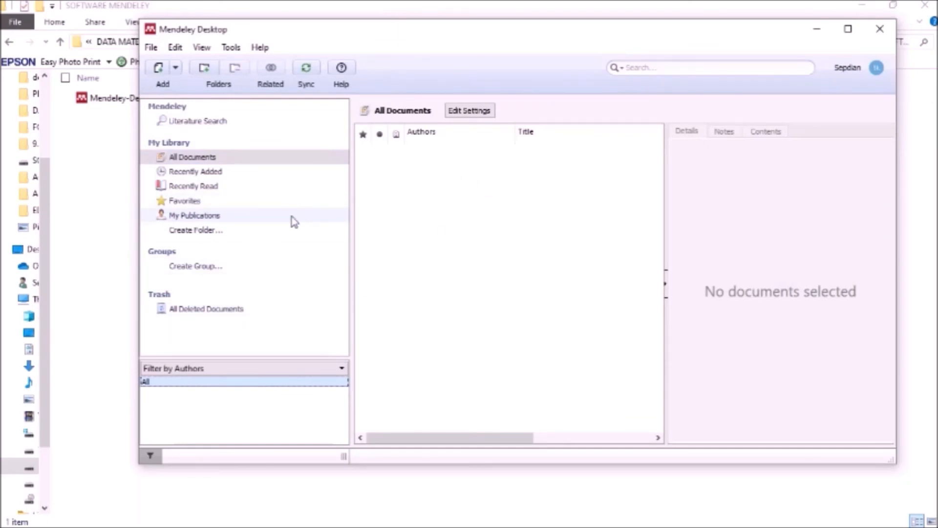
Step: Create library folders TUGAS MENDELEY, PROPOSAL TA and SKRIPSI, then open TUGAS MENDELEY
left_click(287, 232)
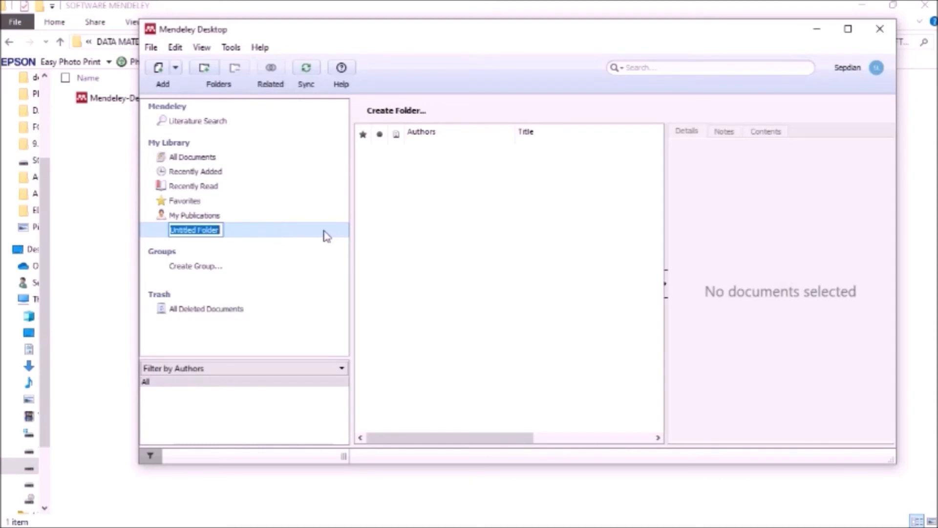
type("TU")
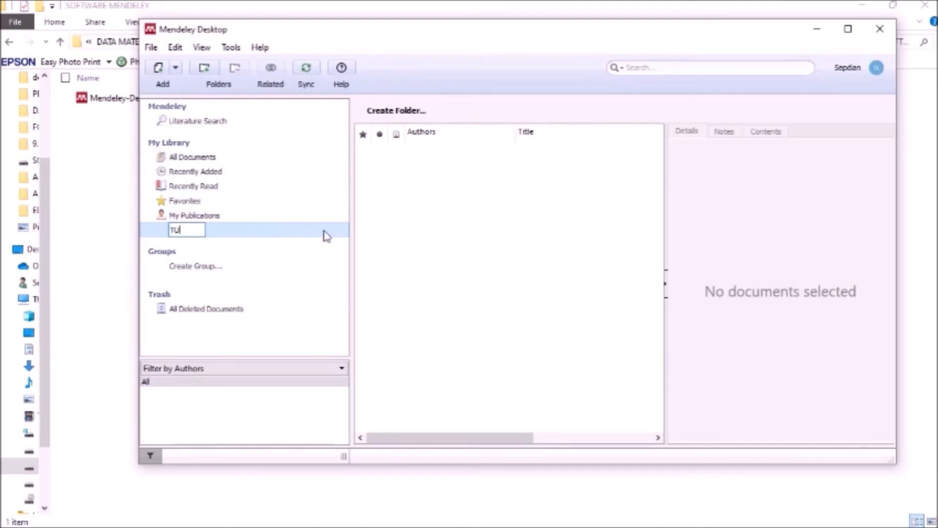
type("GAS MENDELEY")
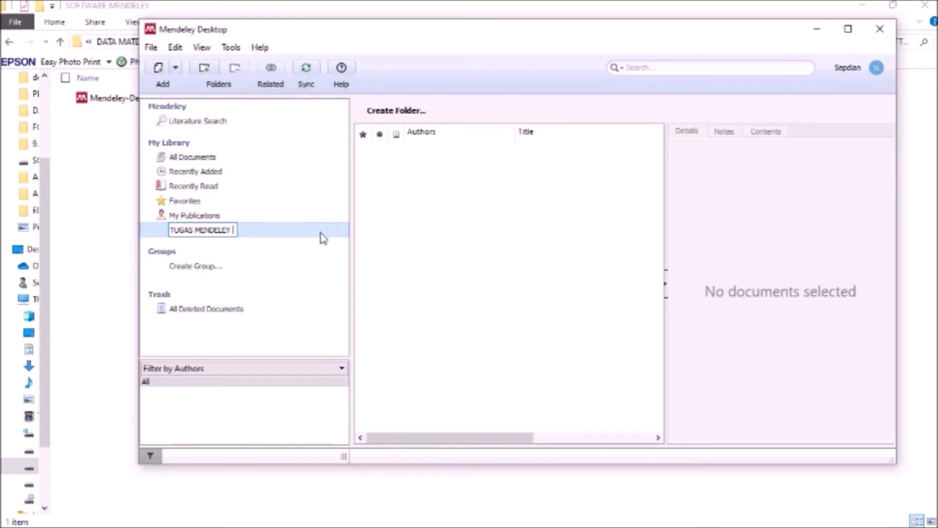
key("Return")
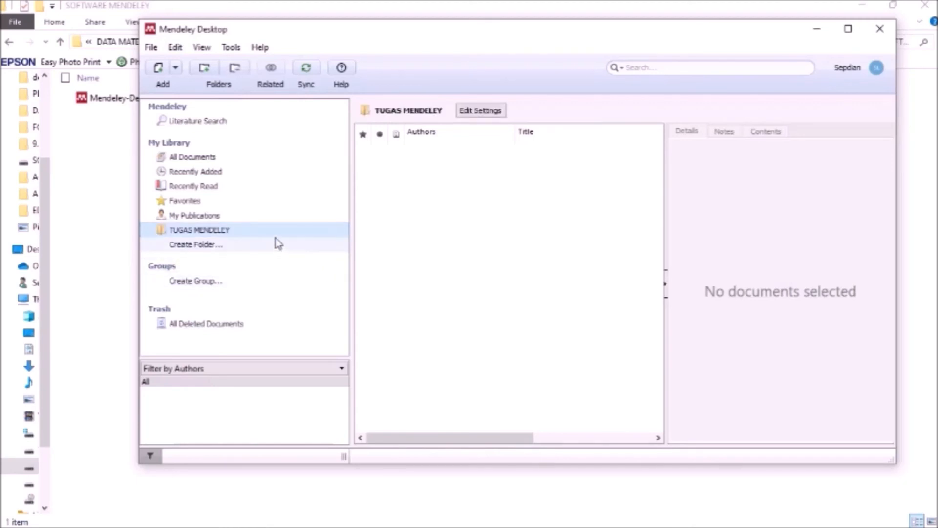
left_click(237, 248)
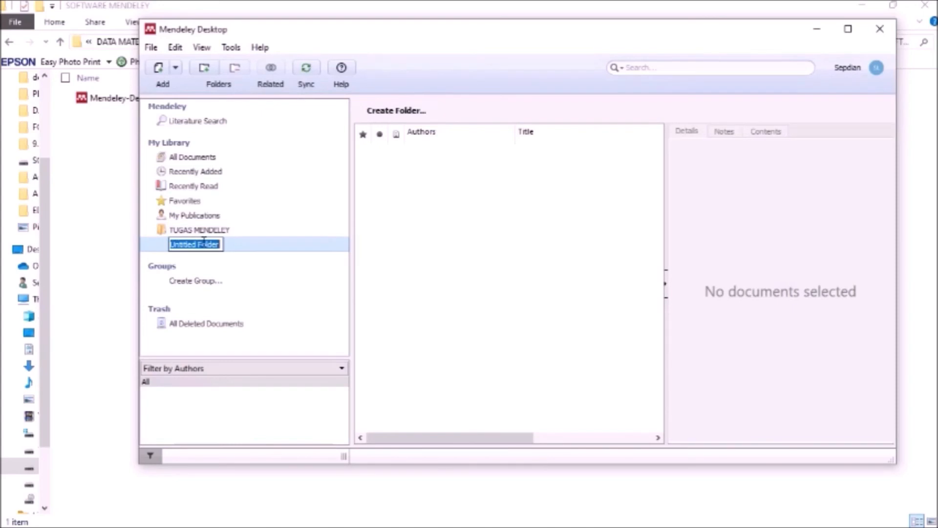
type("PROPOSAL TA")
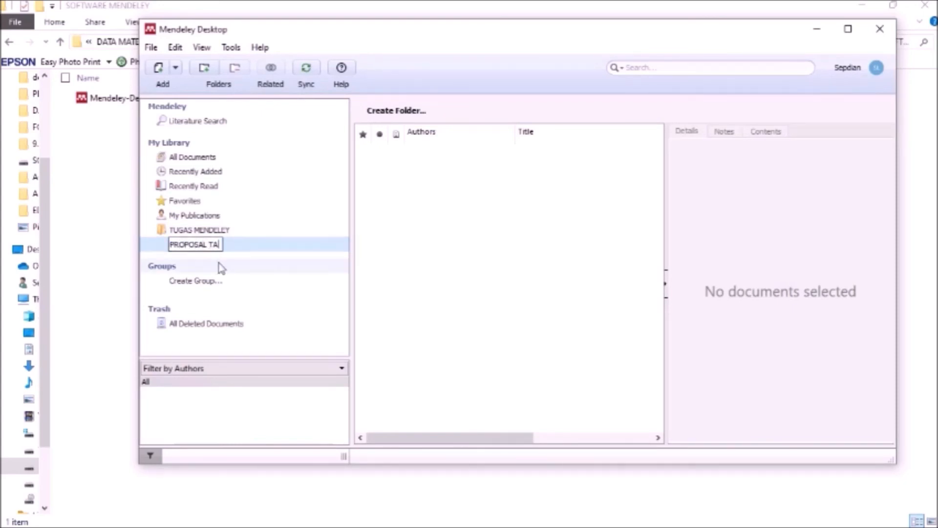
key("Return")
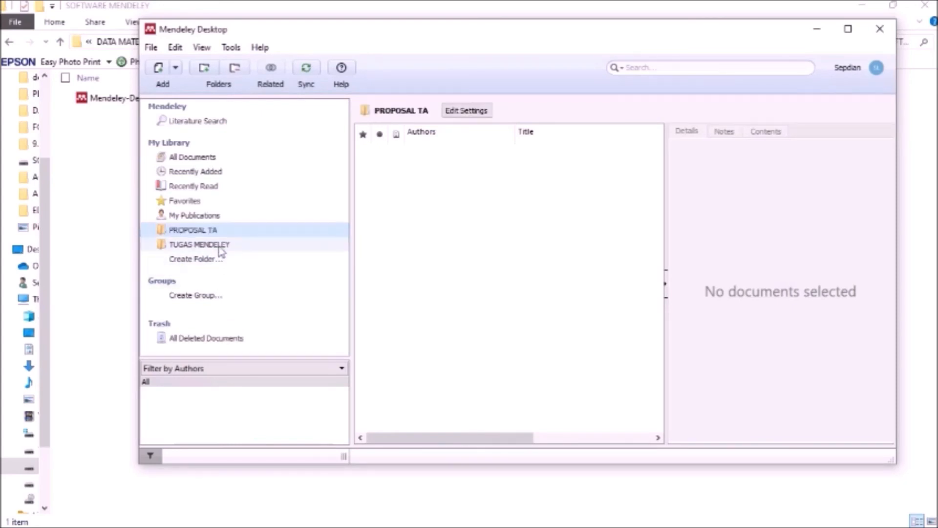
left_click(210, 260)
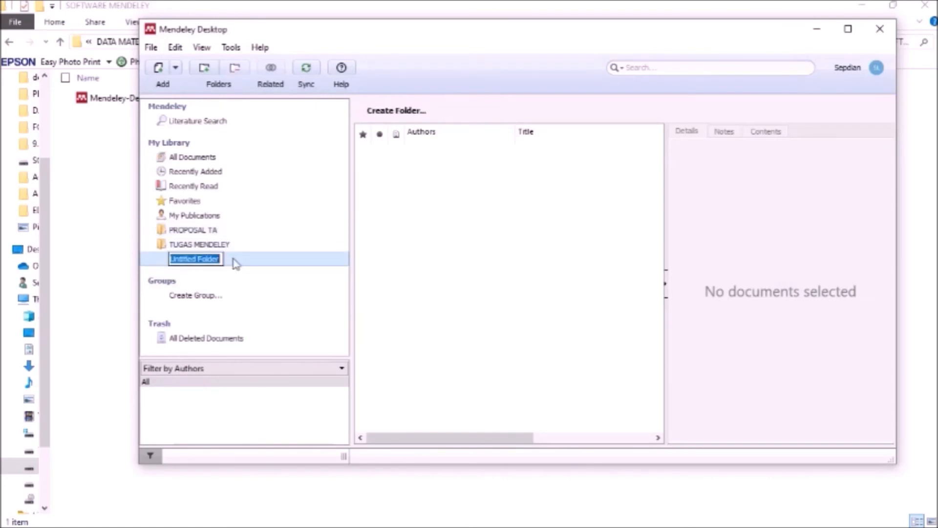
type("SKRIPSI")
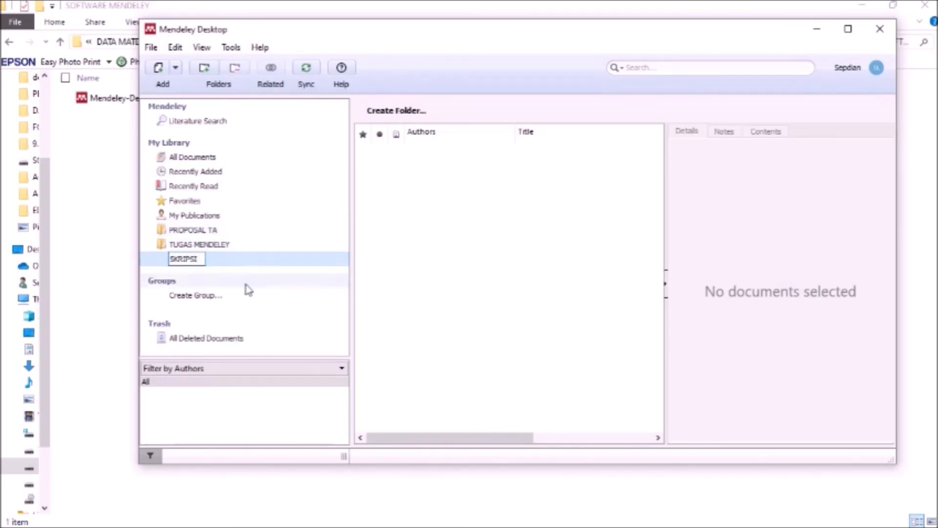
key("Return")
left_click(216, 257)
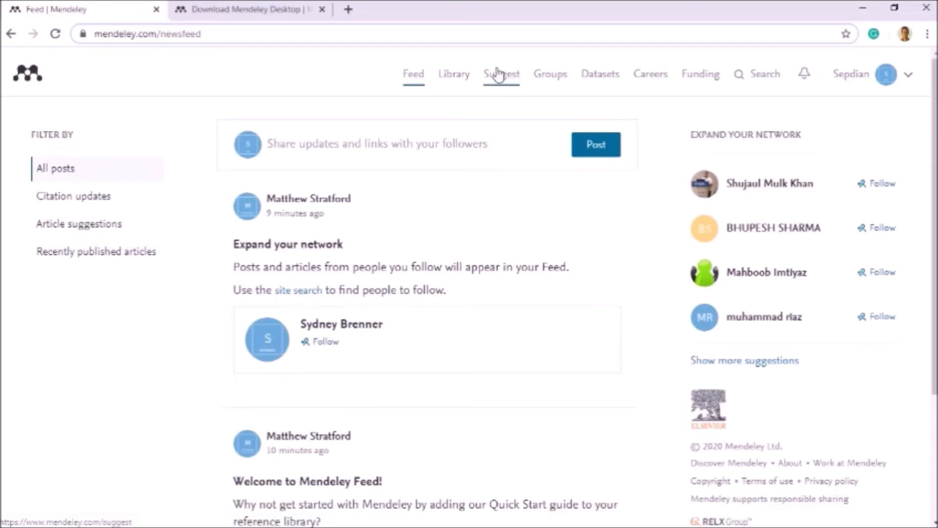
Step: Open the Library page from the mendeley.com navigation bar
left_click(453, 75)
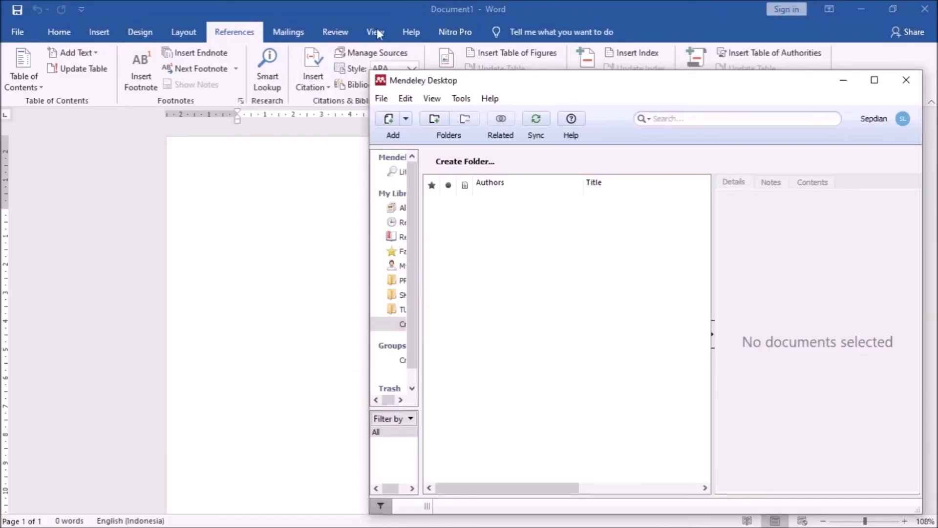
Step: Install the MS Word Plugin from Mendeley's Tools menu, closing Word, and check Cite-O-Matic under References
left_click(243, 32)
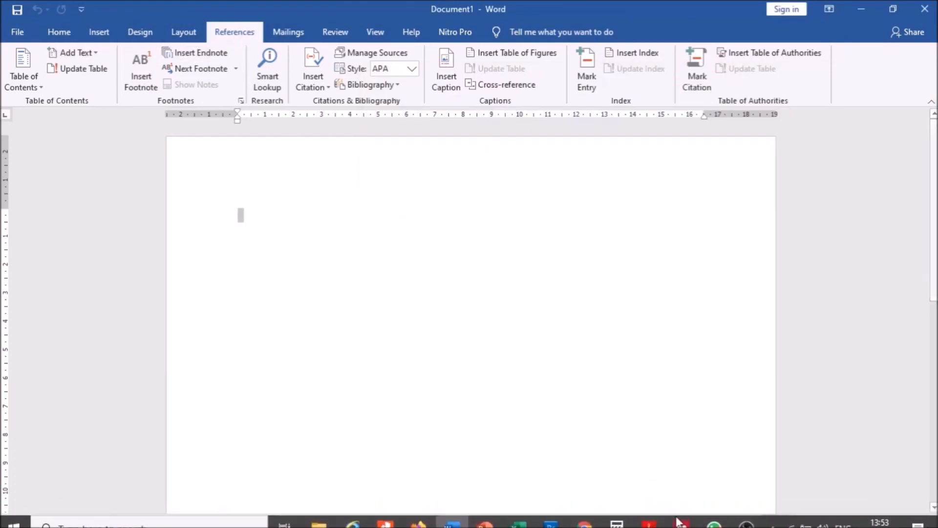
left_click(681, 515)
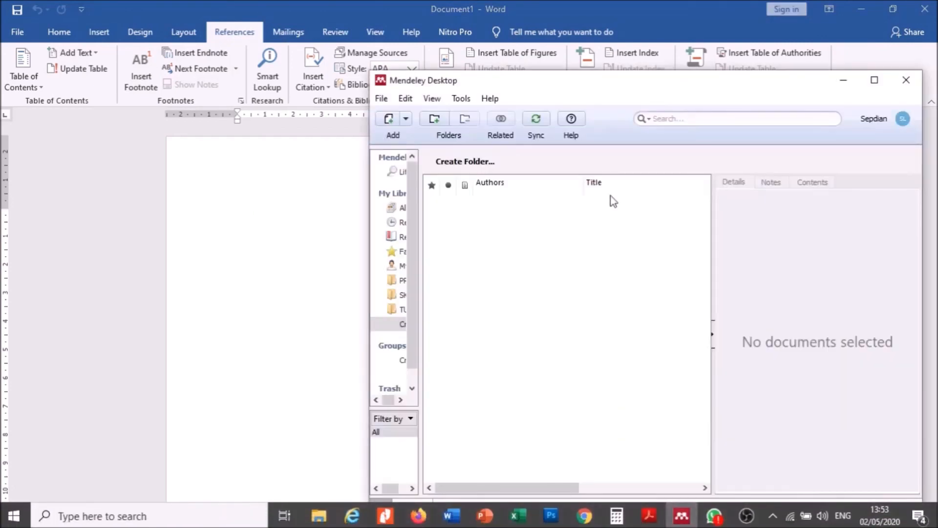
left_click(462, 98)
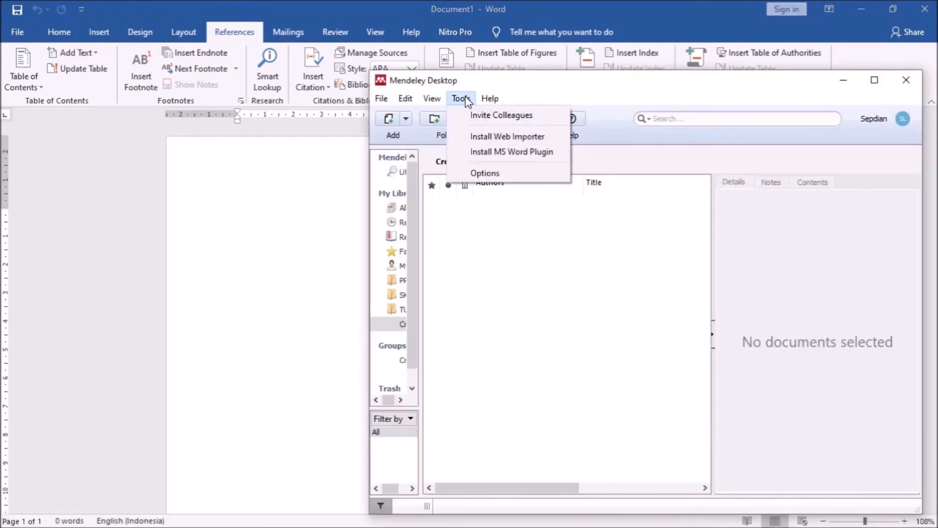
left_click(510, 152)
left_click(684, 330)
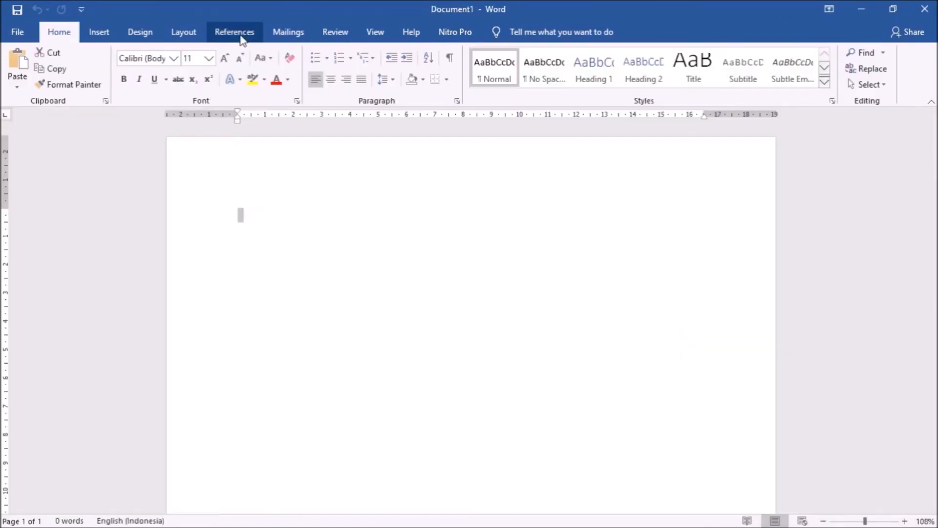
left_click(241, 36)
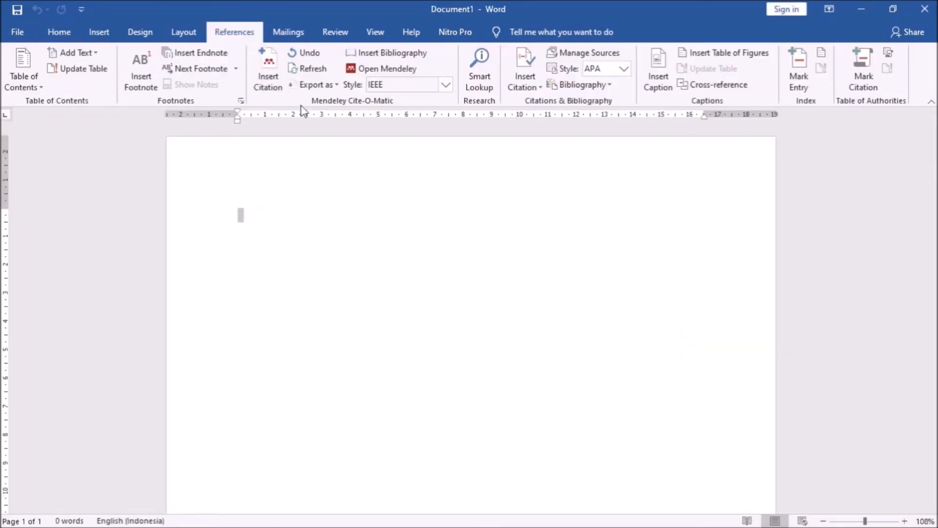